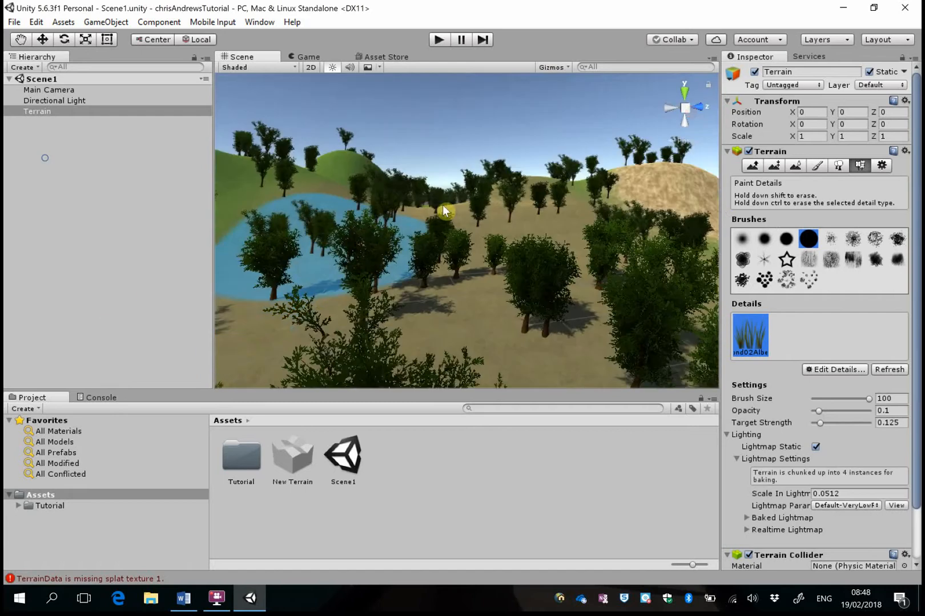
Open the Prefabs folder of ThirdPersonCharacter, inside Tutorial > Standard Assets > Characters, in the project assets.
right_click_drag(442, 207, 274, 257)
right_click_drag(342, 262, 270, 488)
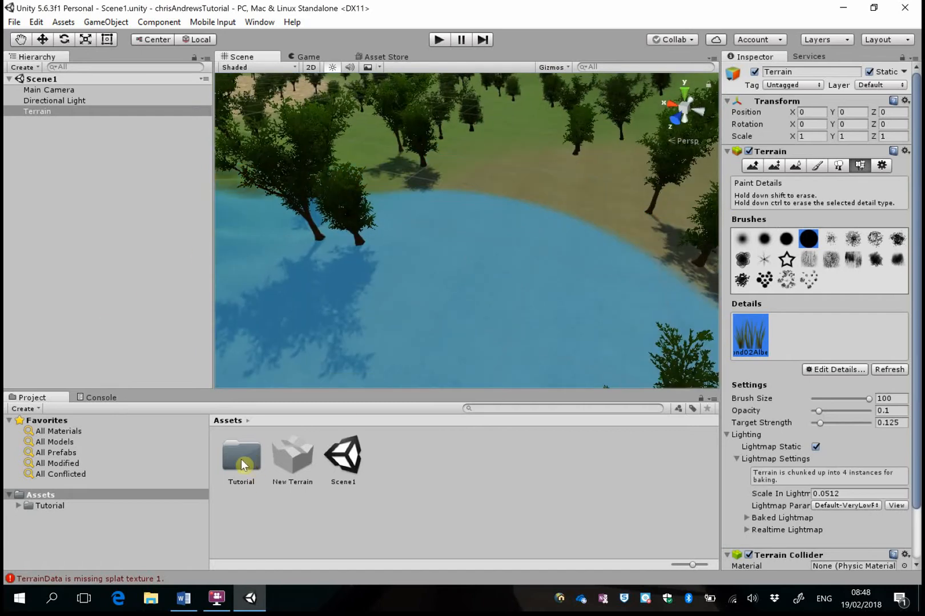
double_click(242, 466)
left_click(342, 468)
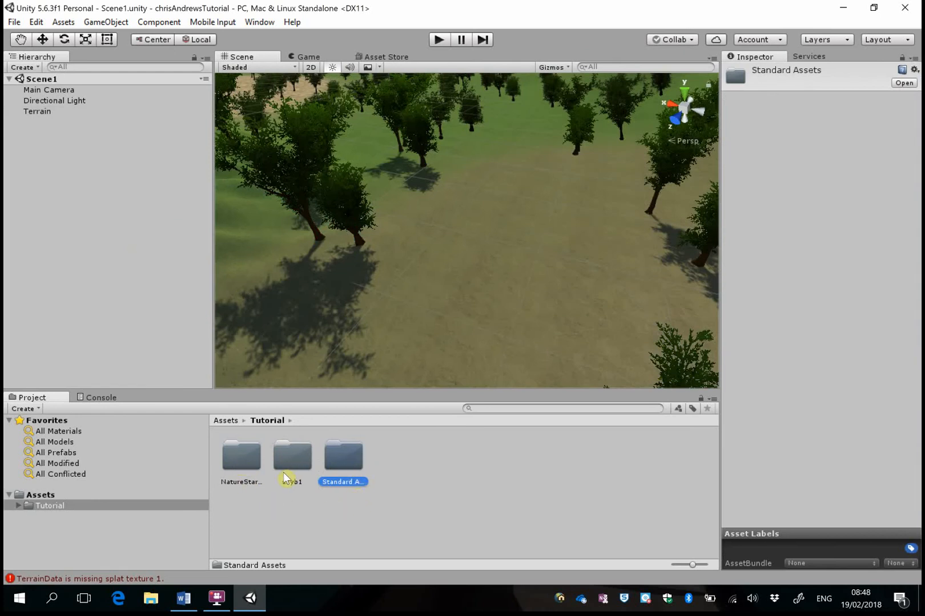
double_click(347, 462)
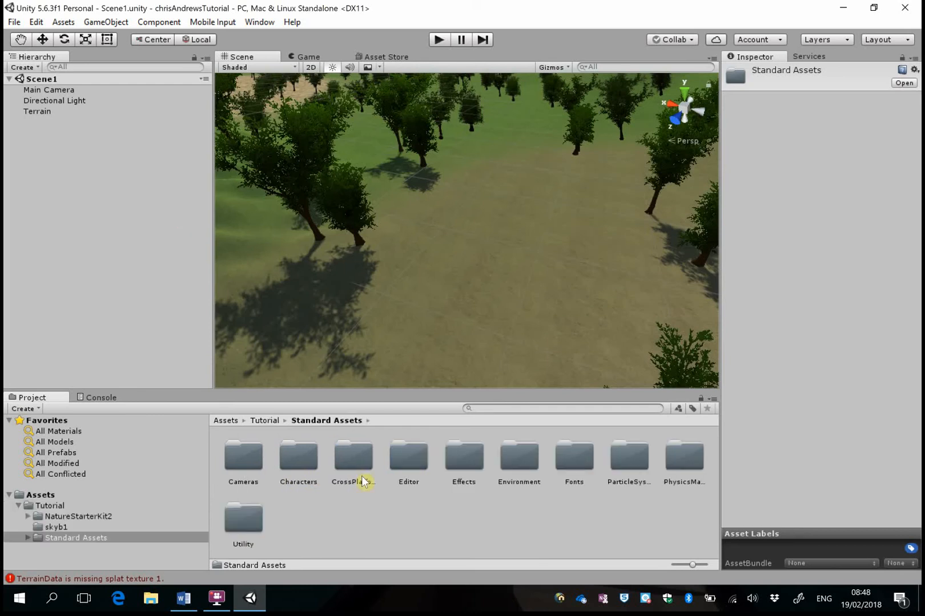
double_click(299, 460)
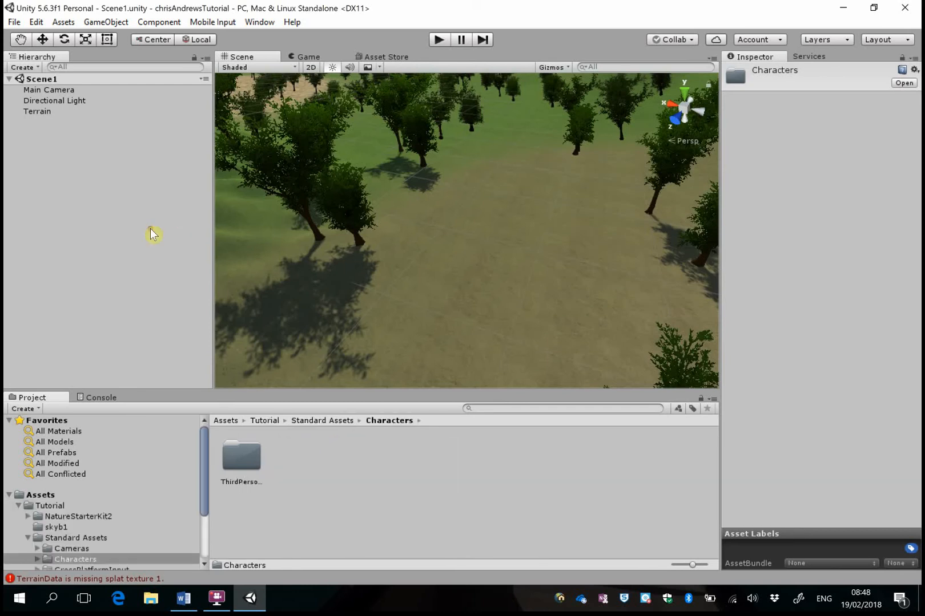
left_click(247, 485)
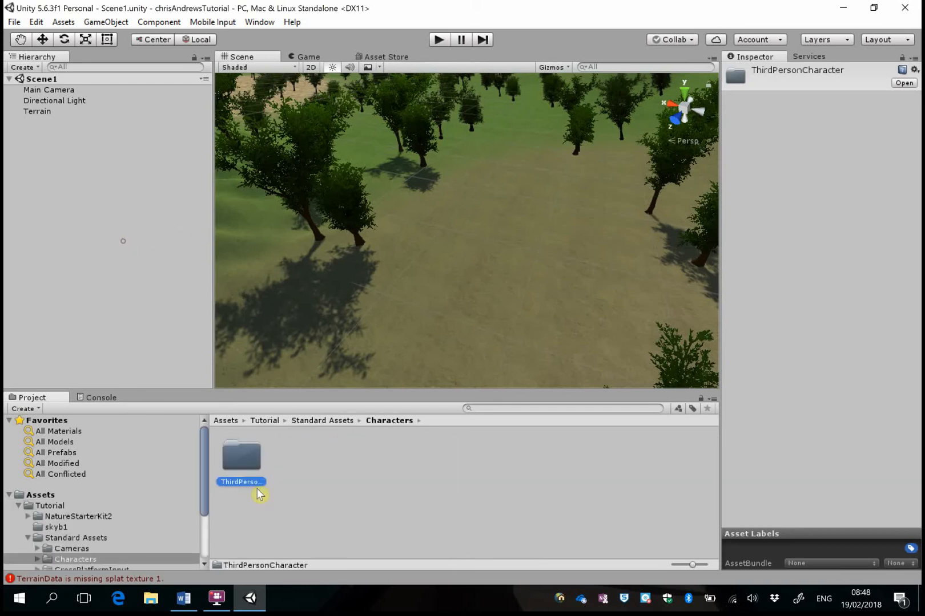
double_click(242, 459)
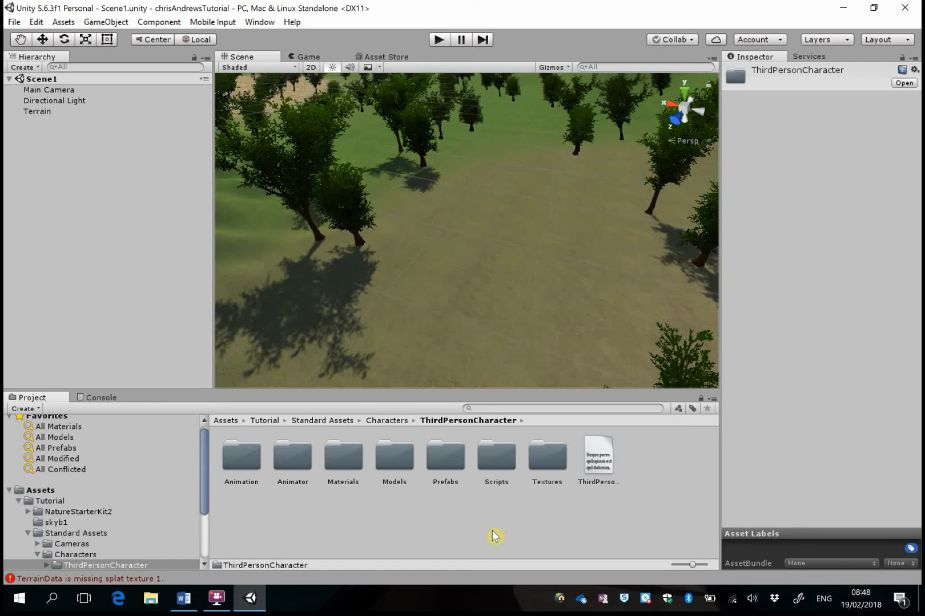
double_click(457, 467)
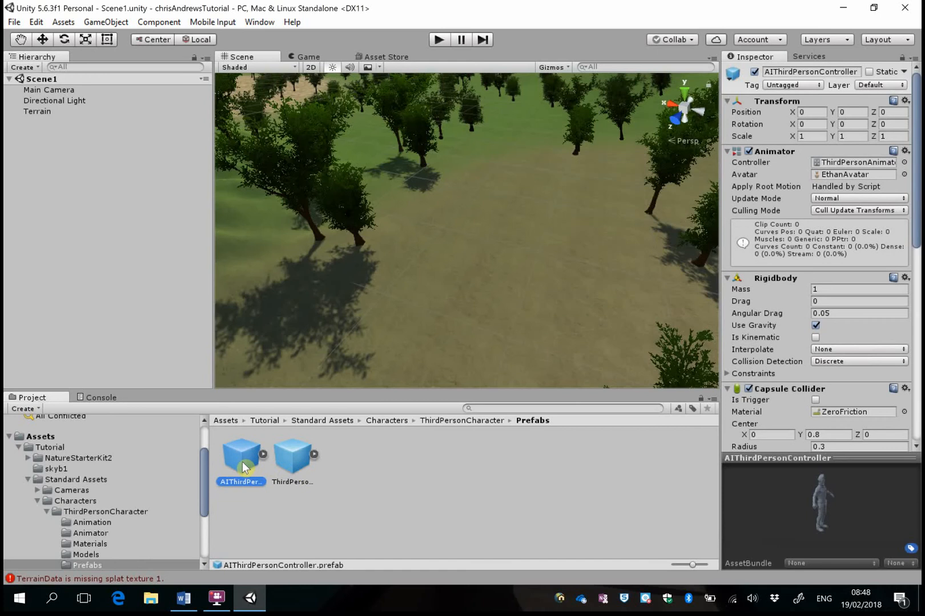
Place the ThirdPersonController prefab on open ground in the terrain scene and review its components.
left_click(291, 465)
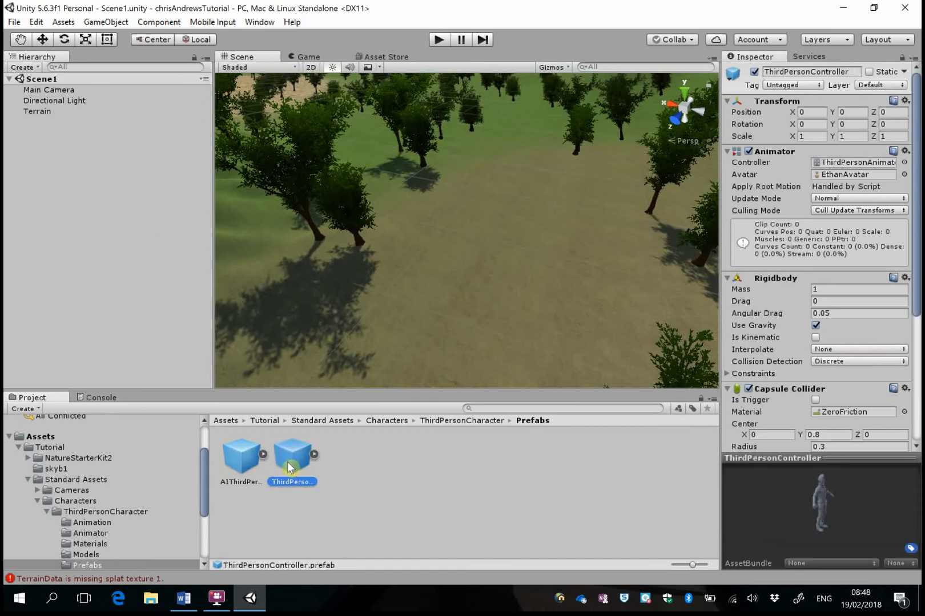
right_click_drag(407, 326, 496, 304)
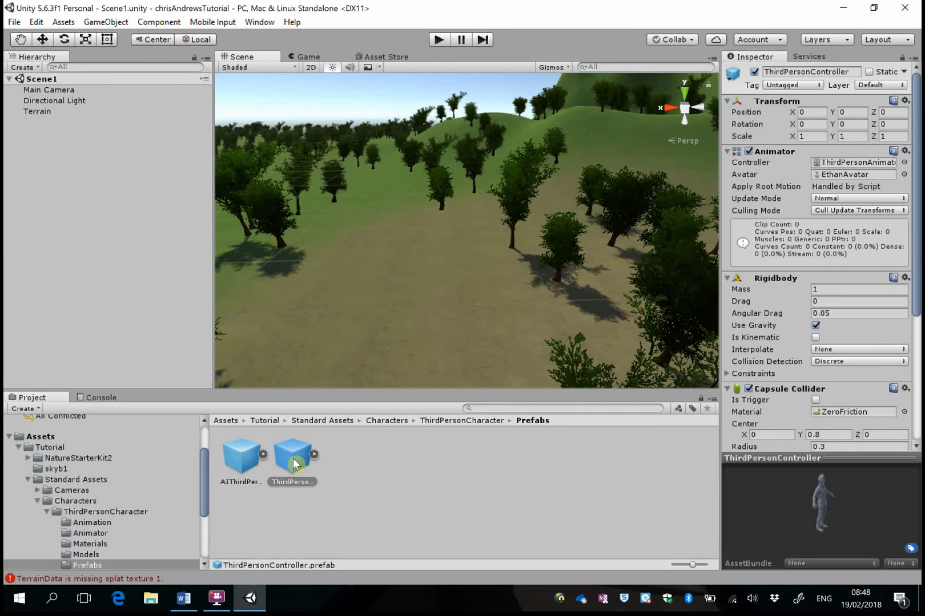
left_click_drag(293, 463, 389, 327)
left_click_drag(203, 153, 410, 307)
right_click_drag(458, 325, 368, 222)
scroll(428, 343, "up", 5)
scroll(432, 335, "down", 5)
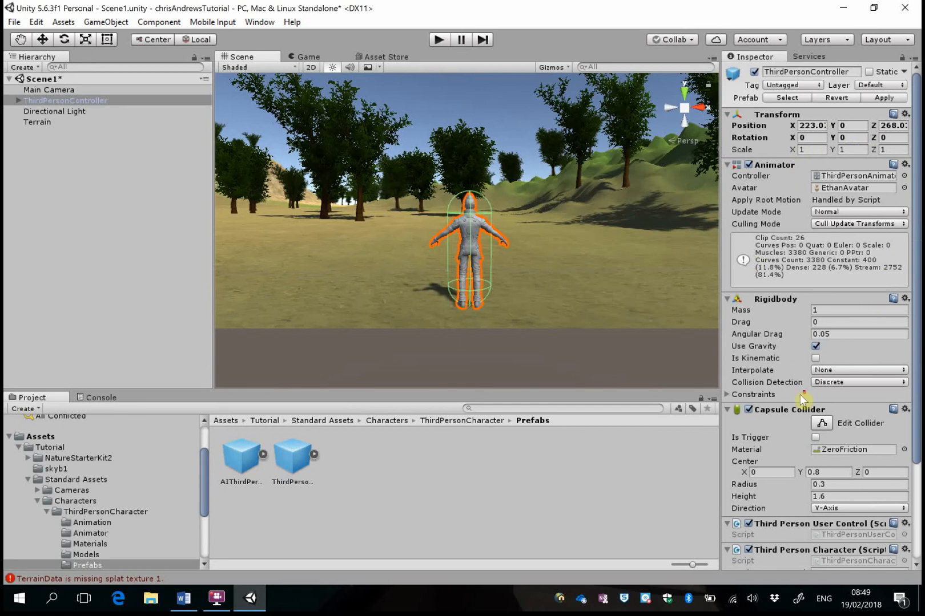
scroll(802, 397, "down", 5)
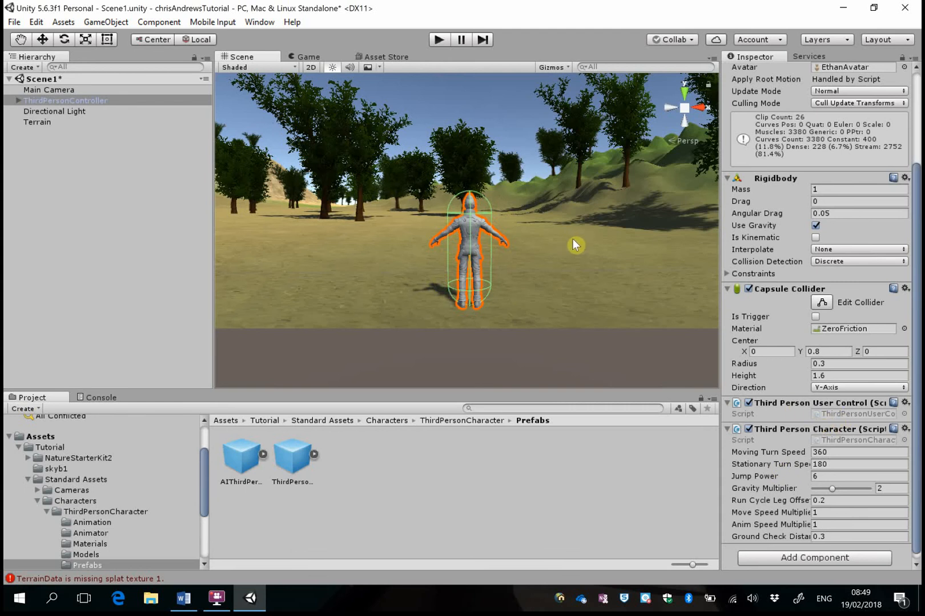
Make the Main Camera a child of ThirdPersonController in the scene hierarchy.
key("alt+Tab")
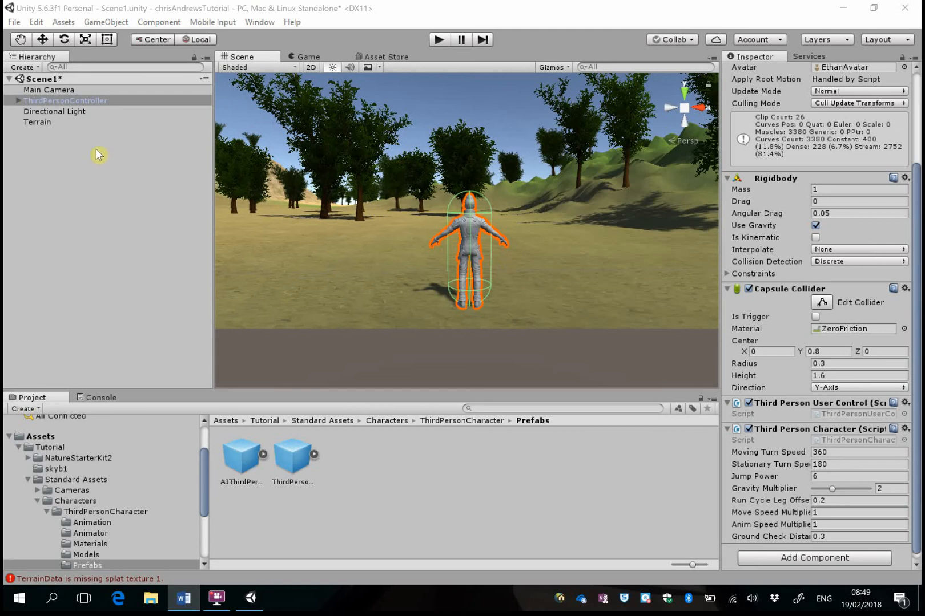
left_click(51, 90)
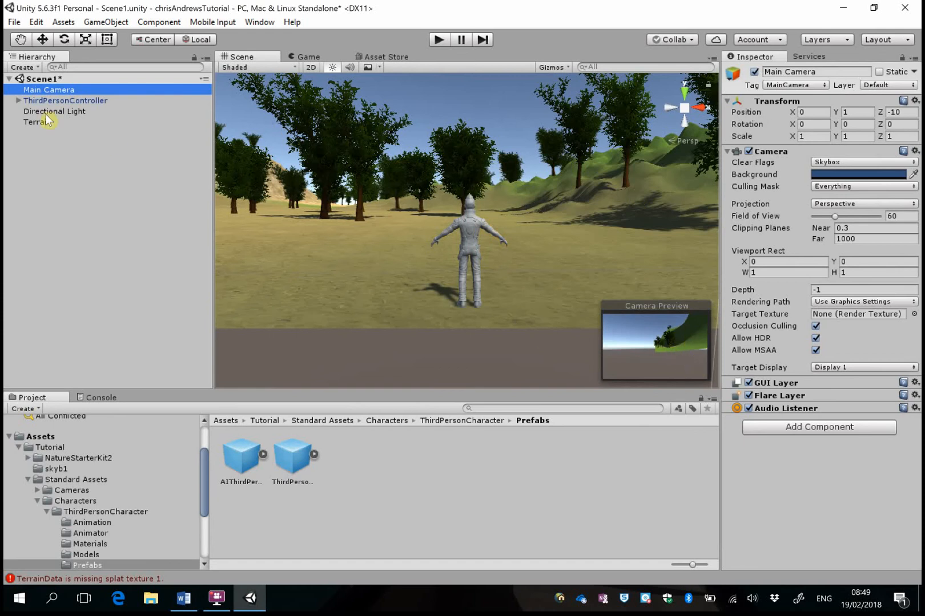
left_click(18, 100)
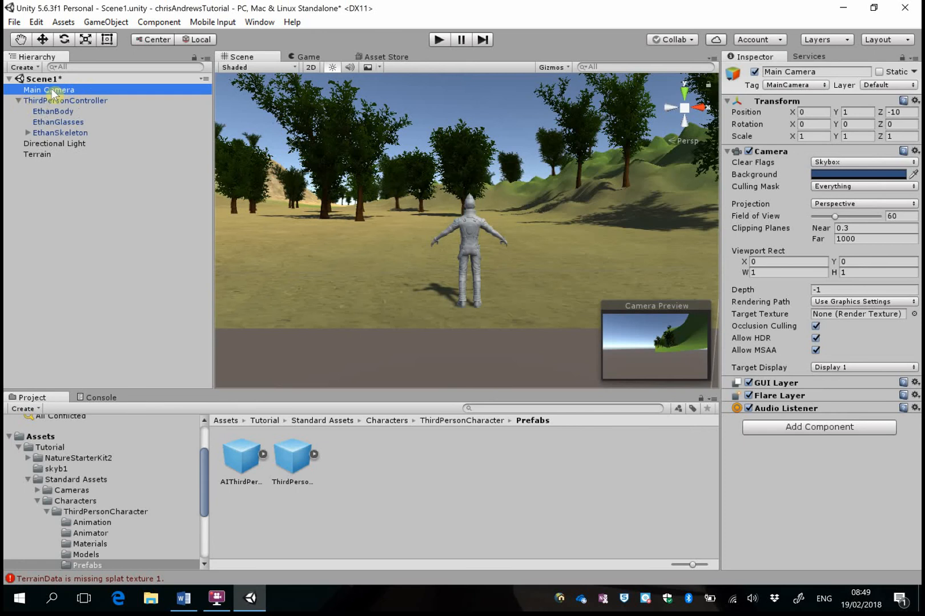
mouse_move(53, 93)
left_mouse_down()
mouse_move(92, 107)
mouse_move(44, 52)
mouse_move(69, 102)
left_mouse_up()
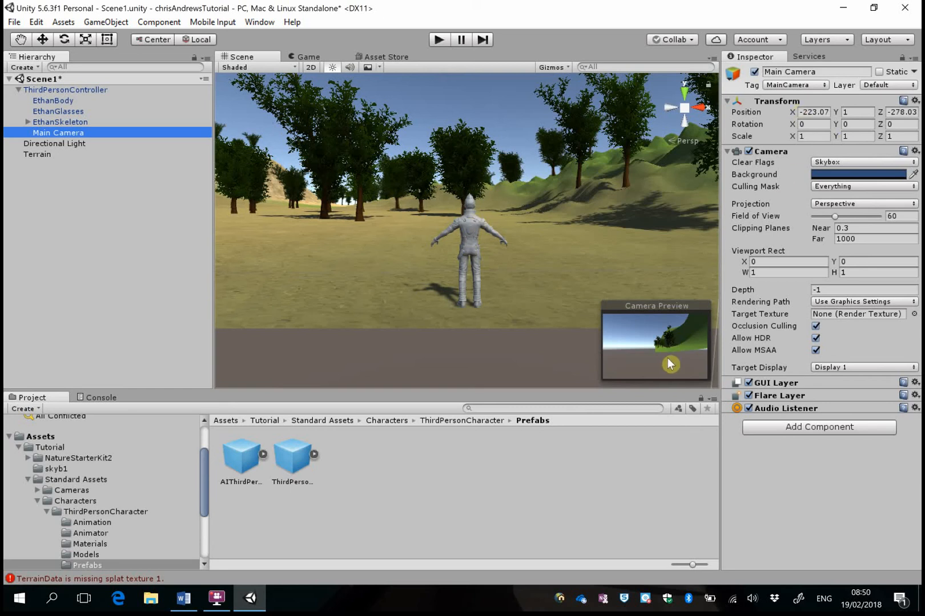
Set the Main Camera's position to 0 on the X, Y and Z axes.
left_click(815, 112)
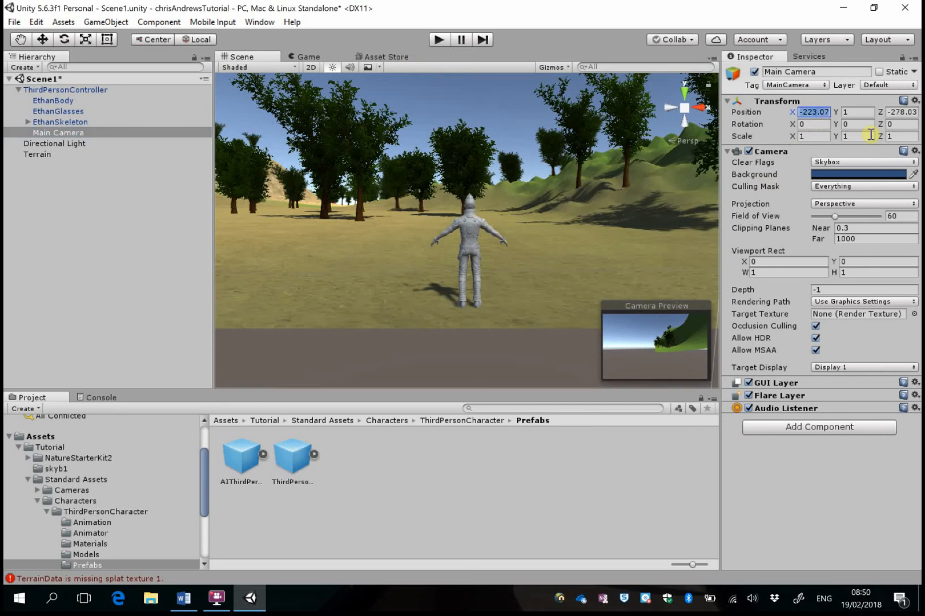
type("0")
left_click(902, 112)
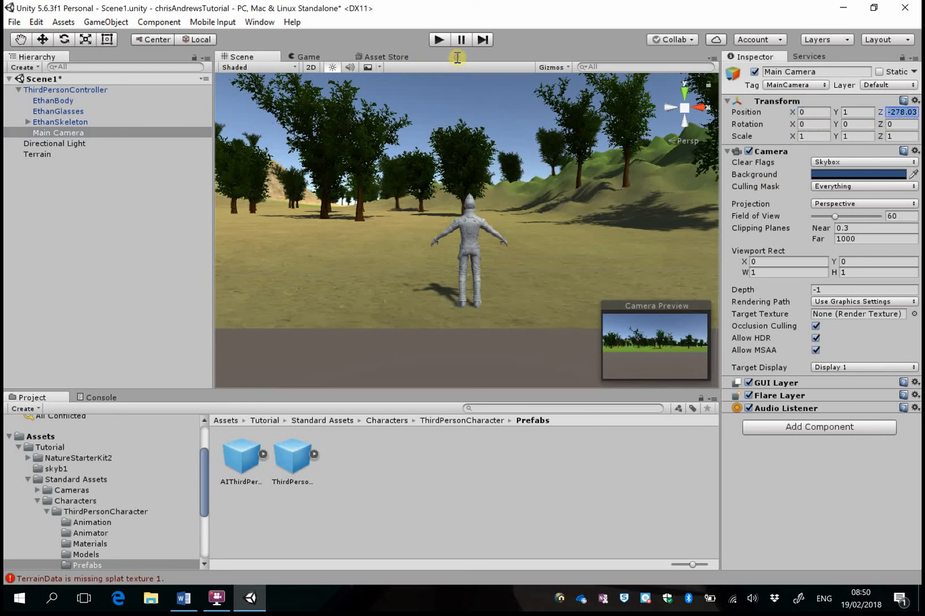
type("0")
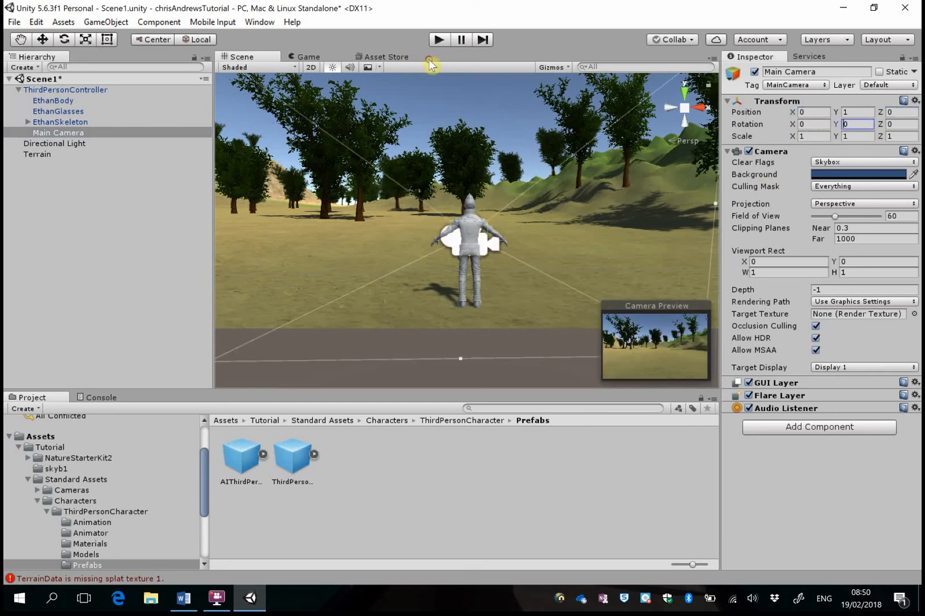
left_click(856, 113)
type("0")
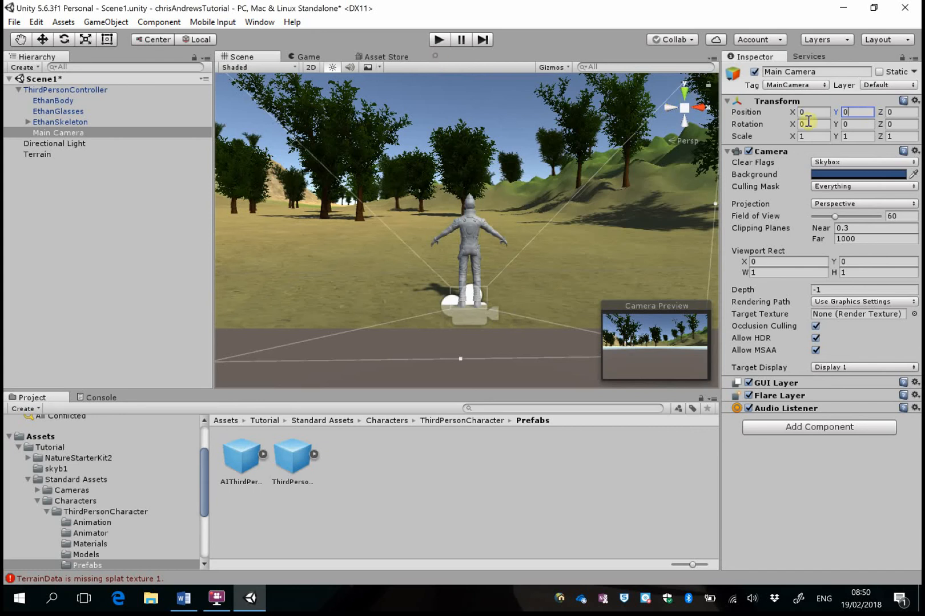
Move the Main Camera above and behind the character by setting its position to Y 1.5 and Z -1.
type("1")
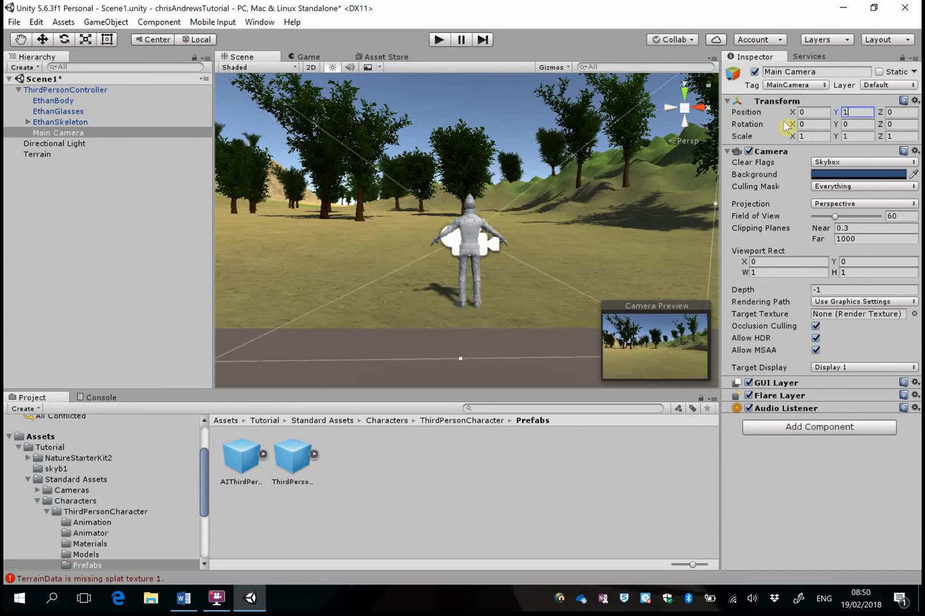
type(".5")
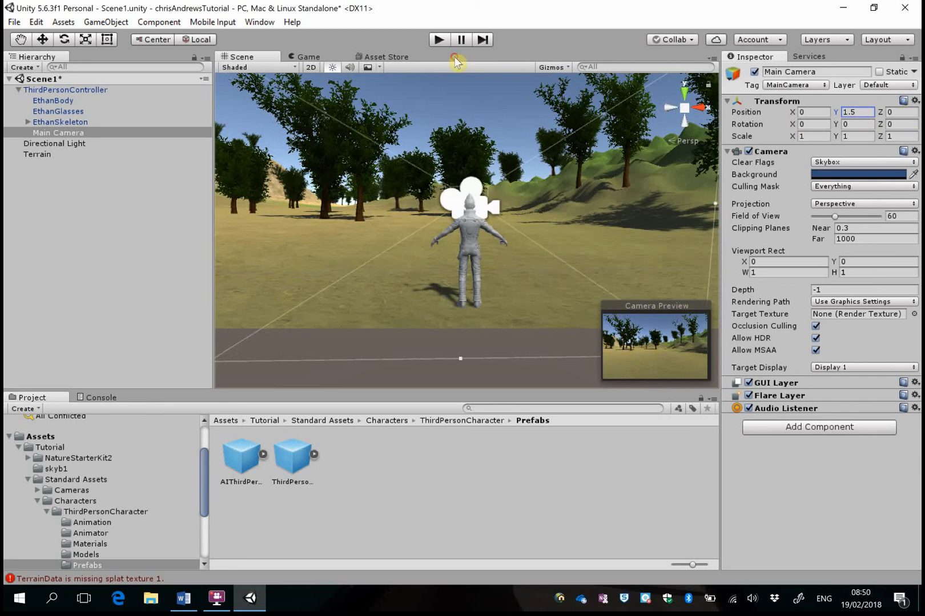
key("Tab")
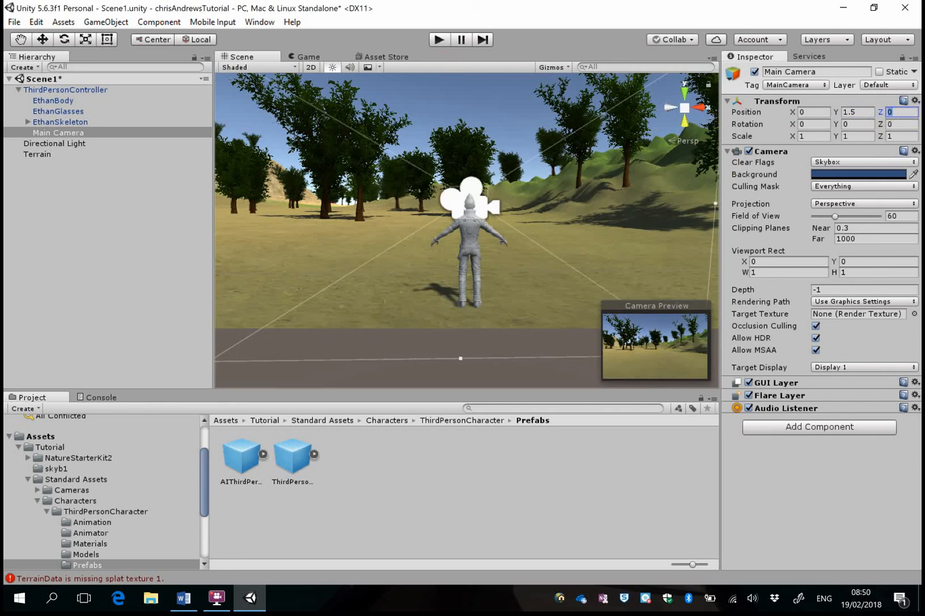
type("-1")
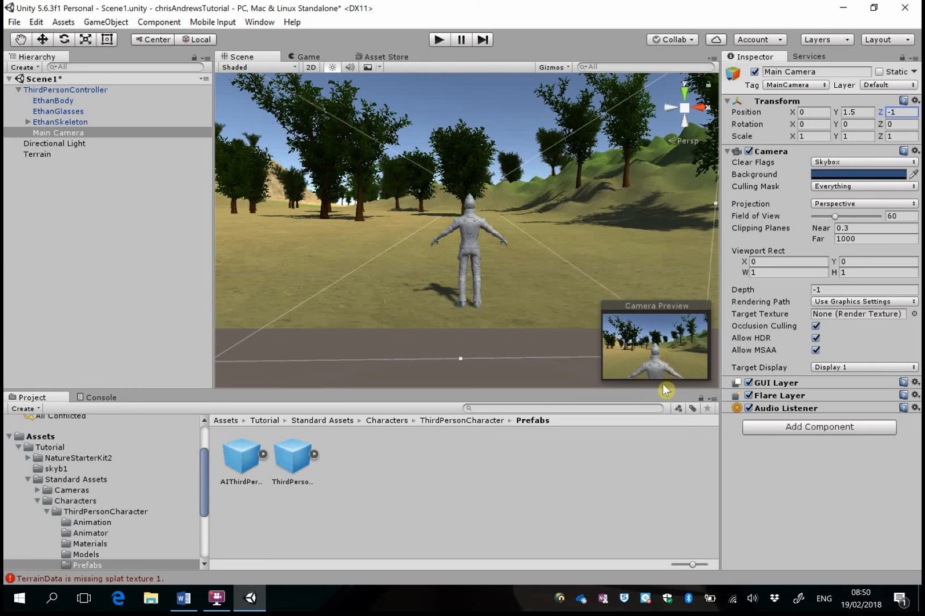
Tilt the Main Camera downward by setting its X rotation to 10.
left_click(848, 124)
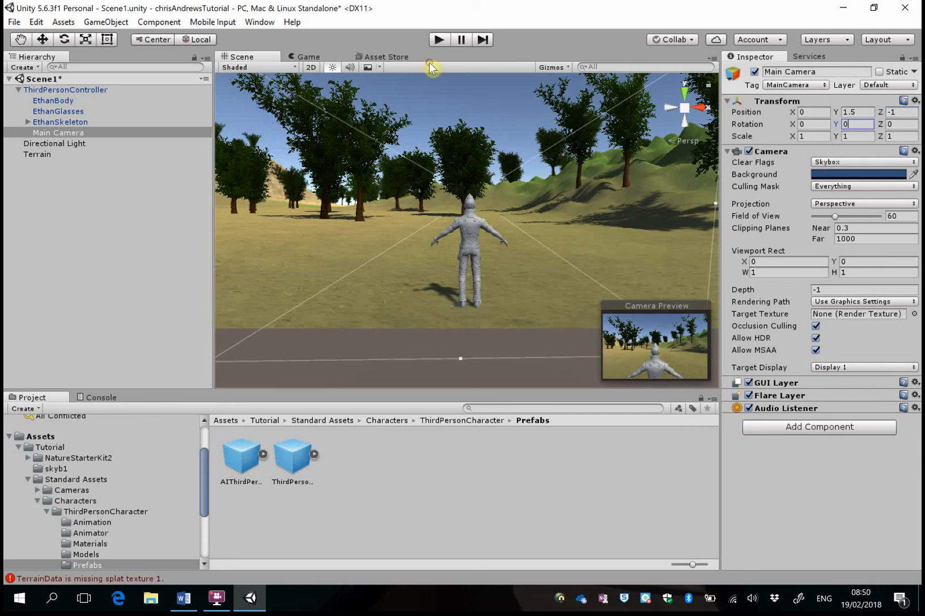
left_click(864, 124)
left_click(817, 125)
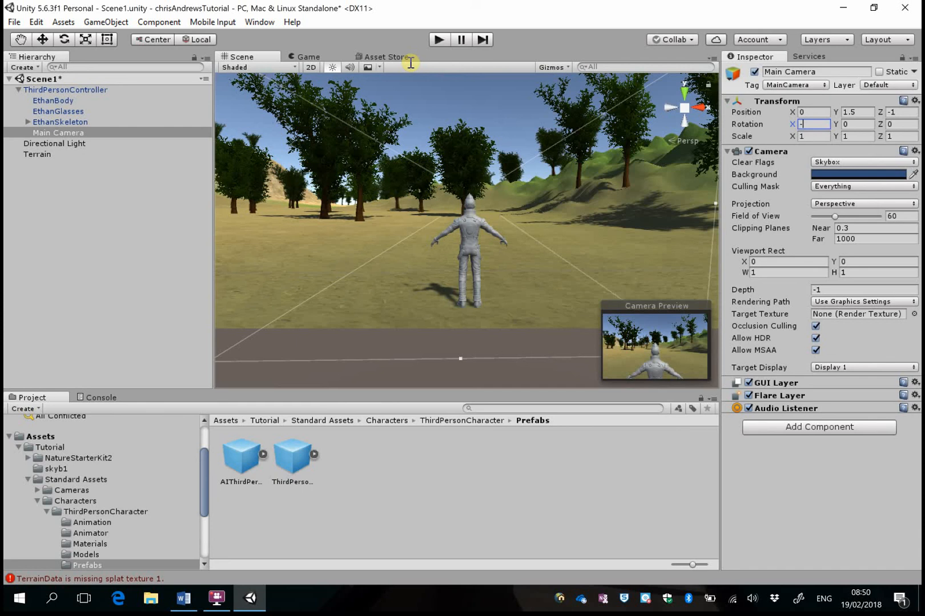
type("10")
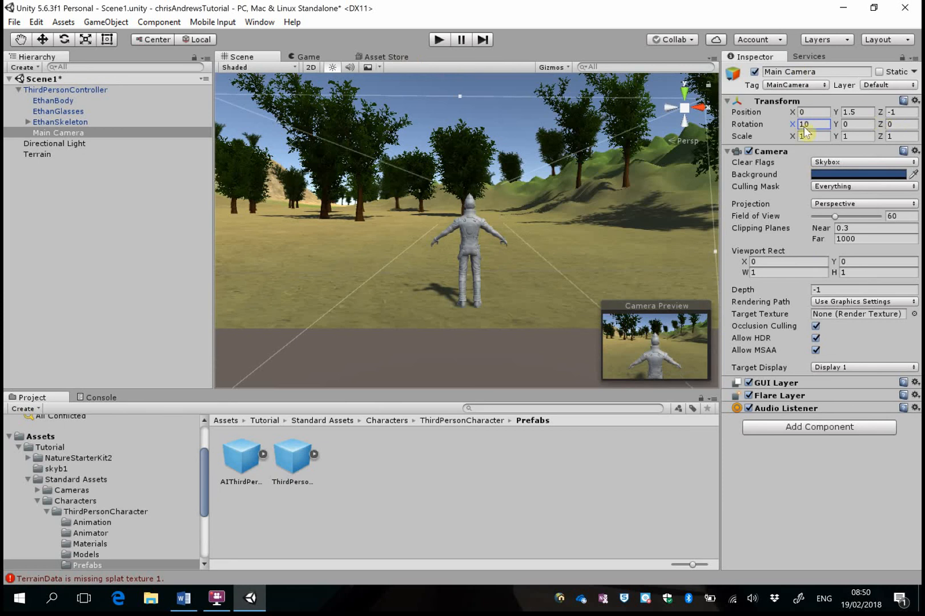
Test the scene in play mode by running and turning the character across the terrain, and exit play mode.
left_click(439, 39)
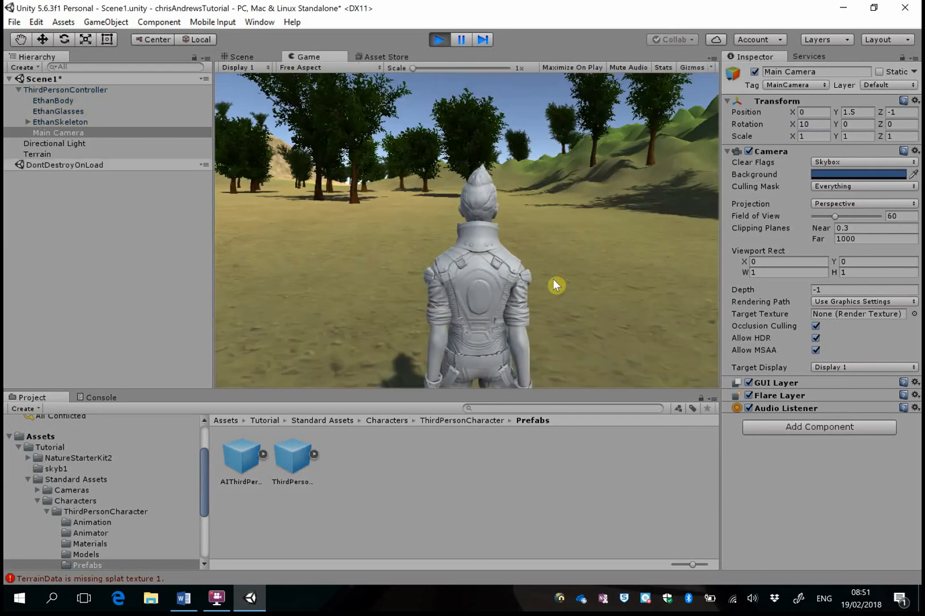
key("Up")
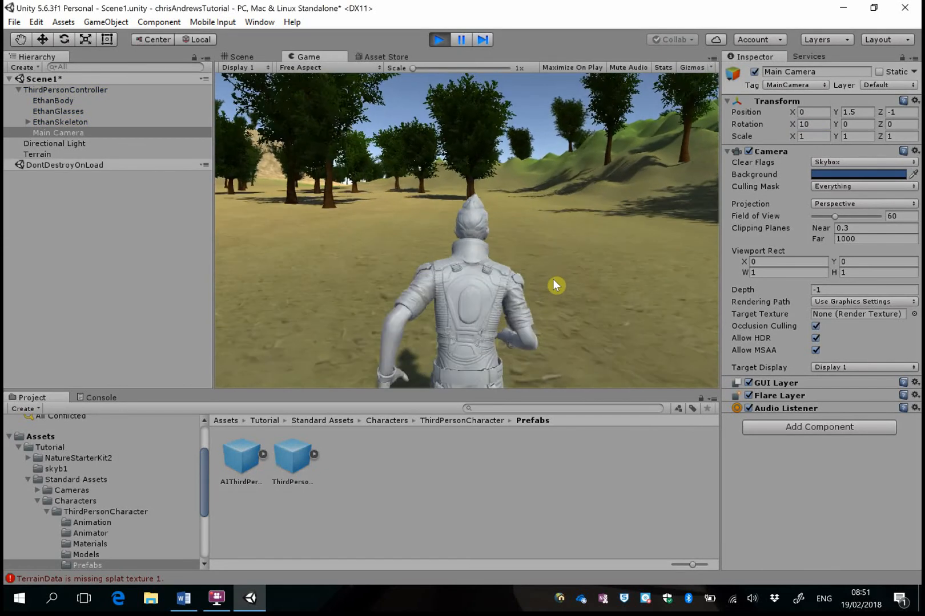
key("Left")
key("Left")
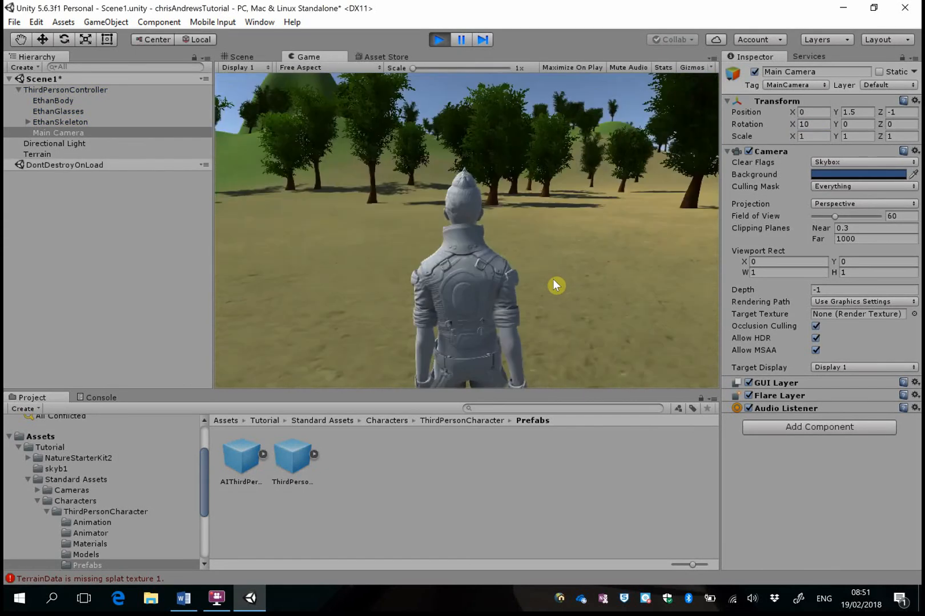
key("Left")
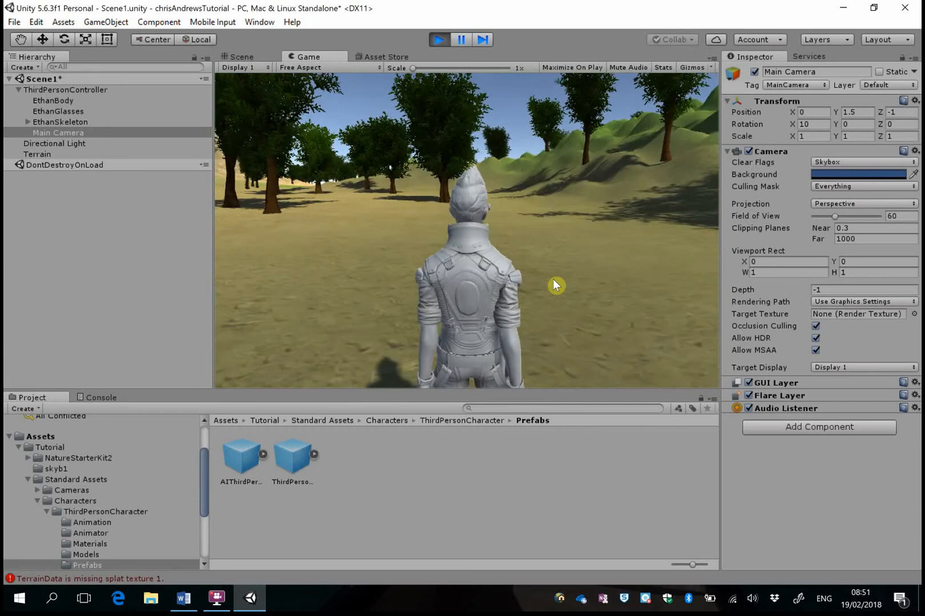
key("Up")
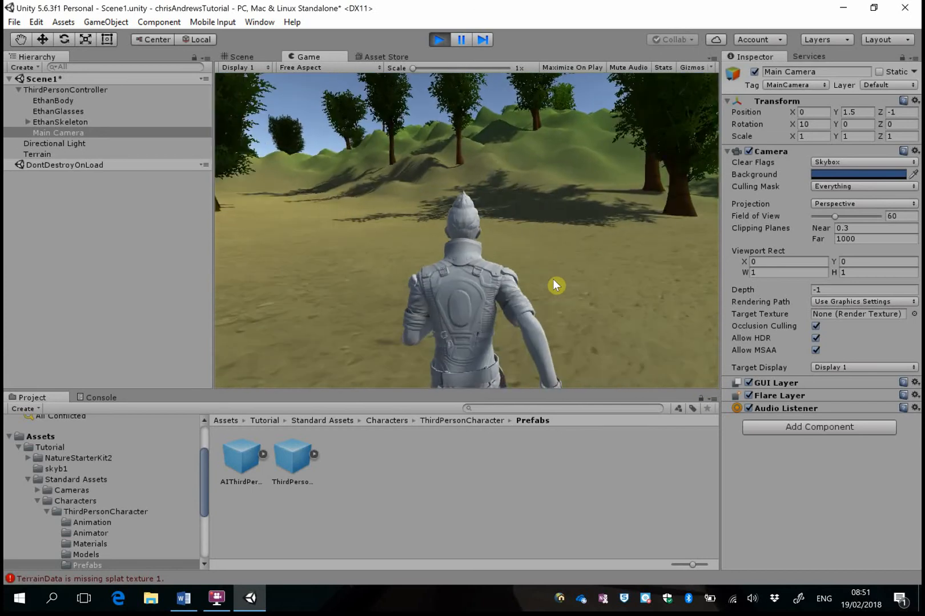
key("Up")
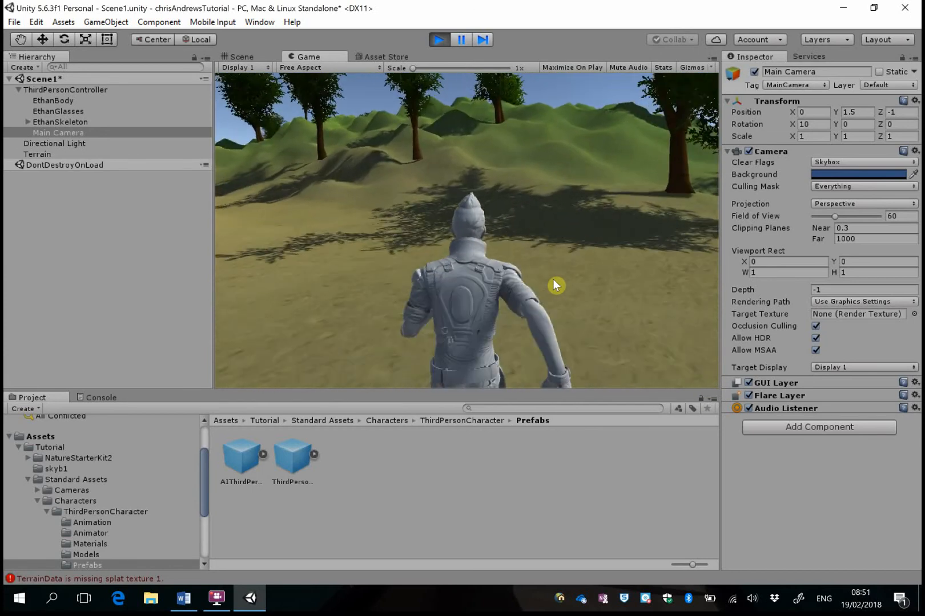
key("Up")
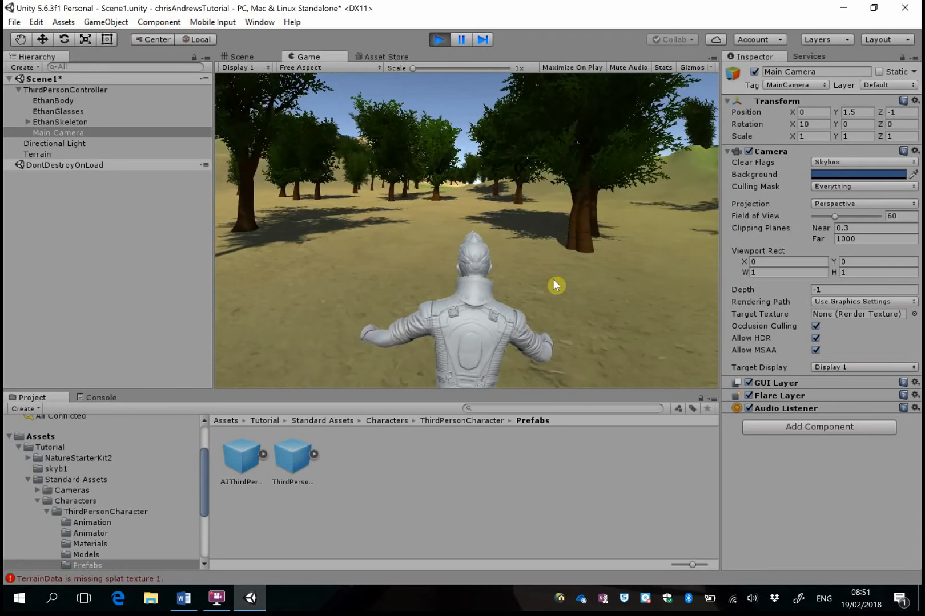
key("Up")
key("Right")
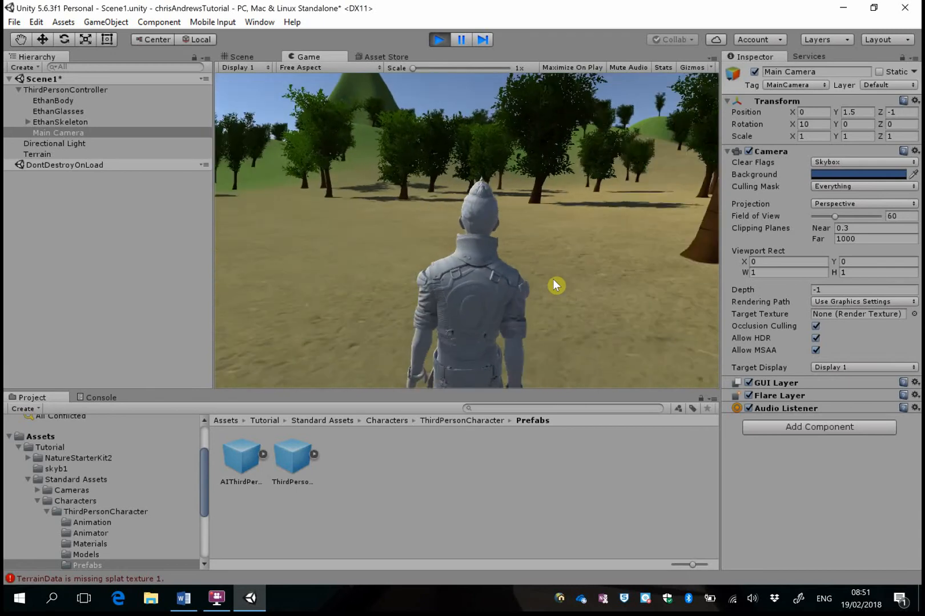
key("Up")
key("Right")
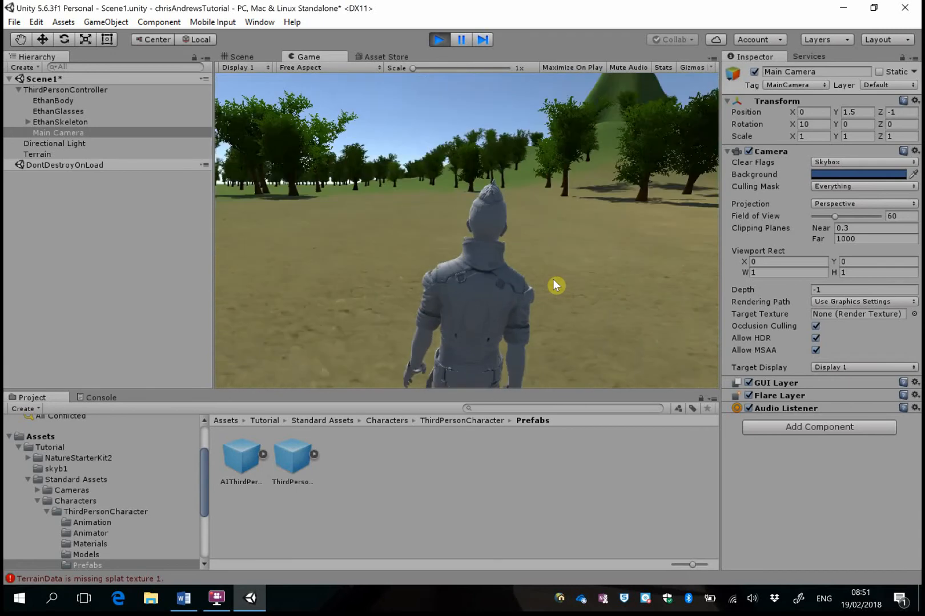
key("Up")
key("Right")
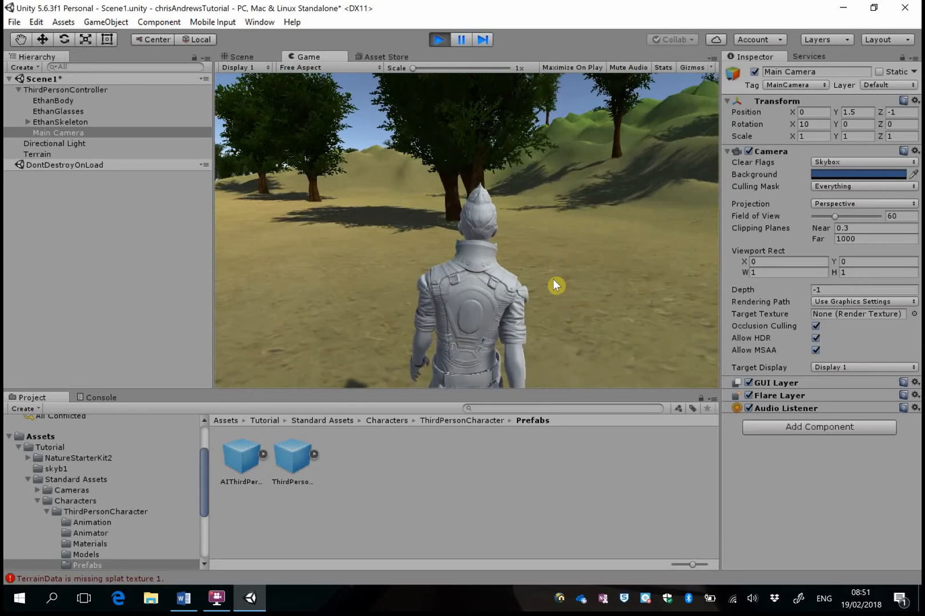
key("Up")
key("Right")
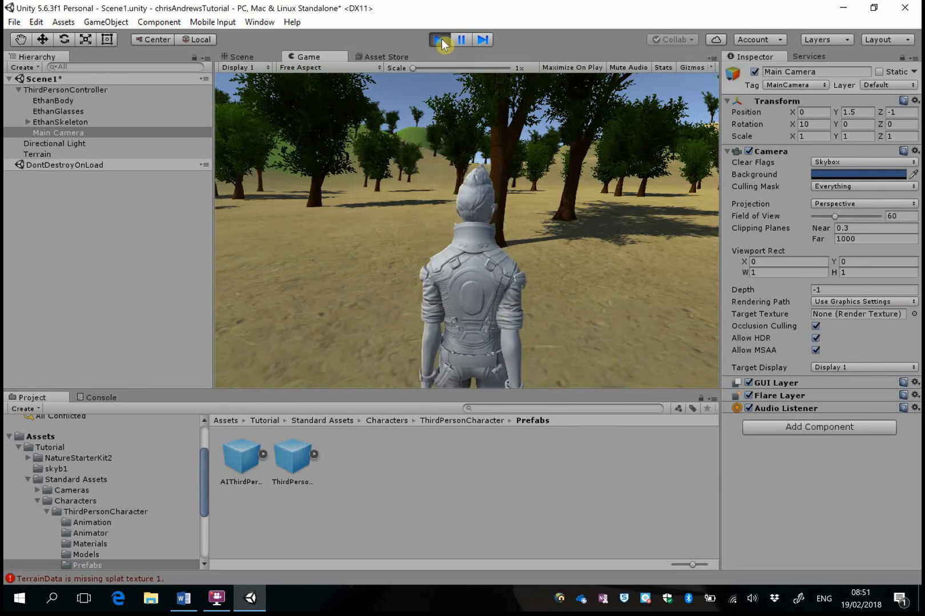
key("ctrl+p")
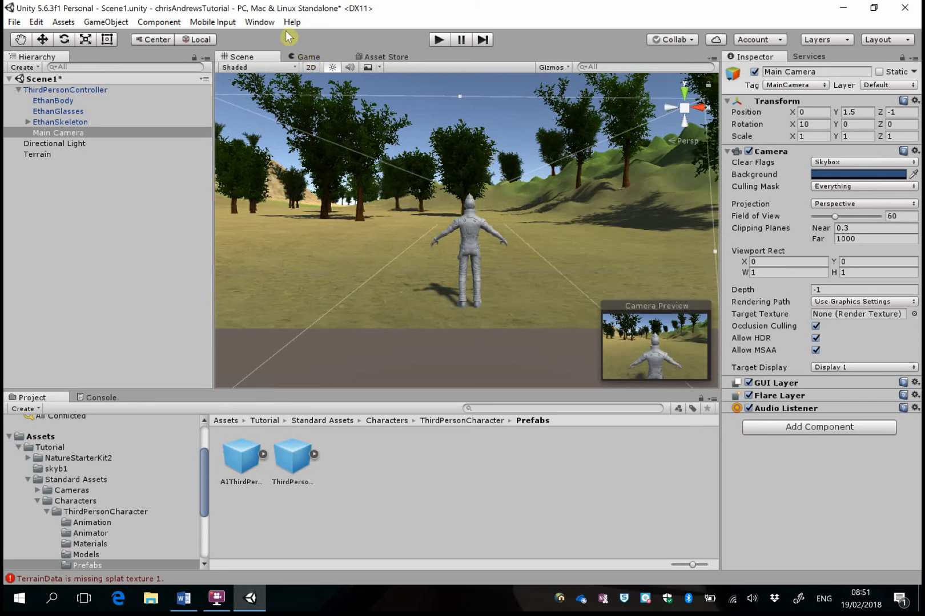
Open the Lighting settings window and place it over the scene view to review the Environment options.
left_click(261, 22)
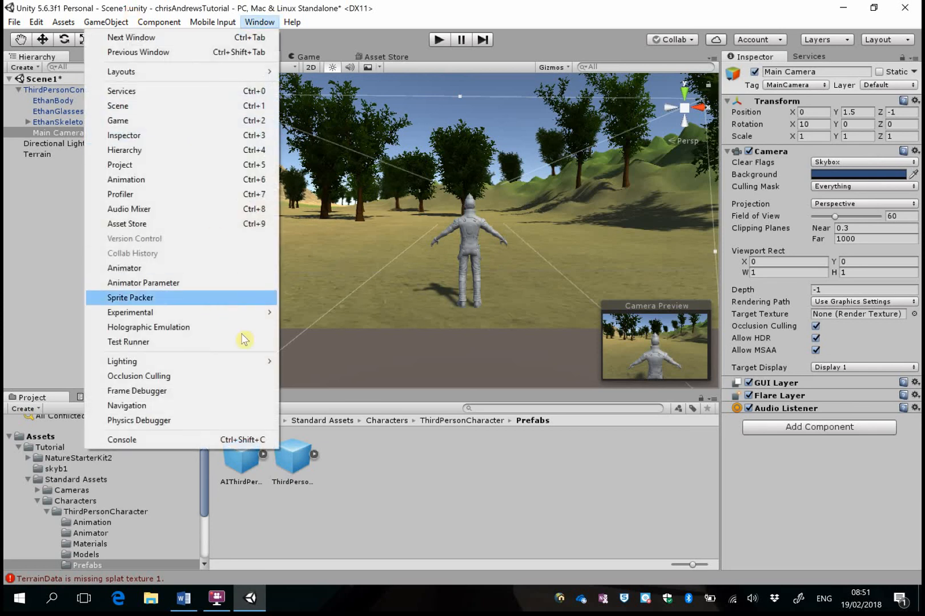
mouse_move(248, 361)
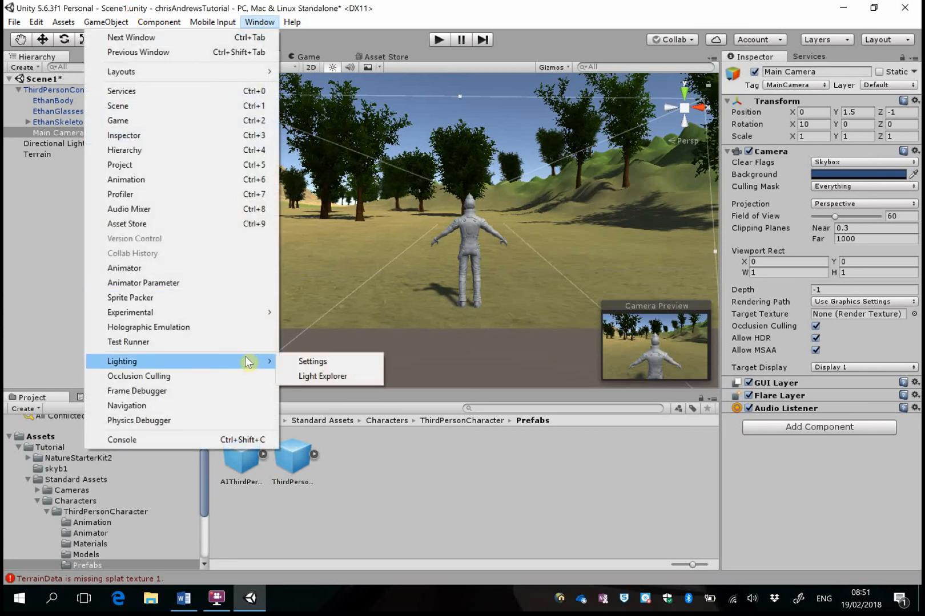
left_click(313, 362)
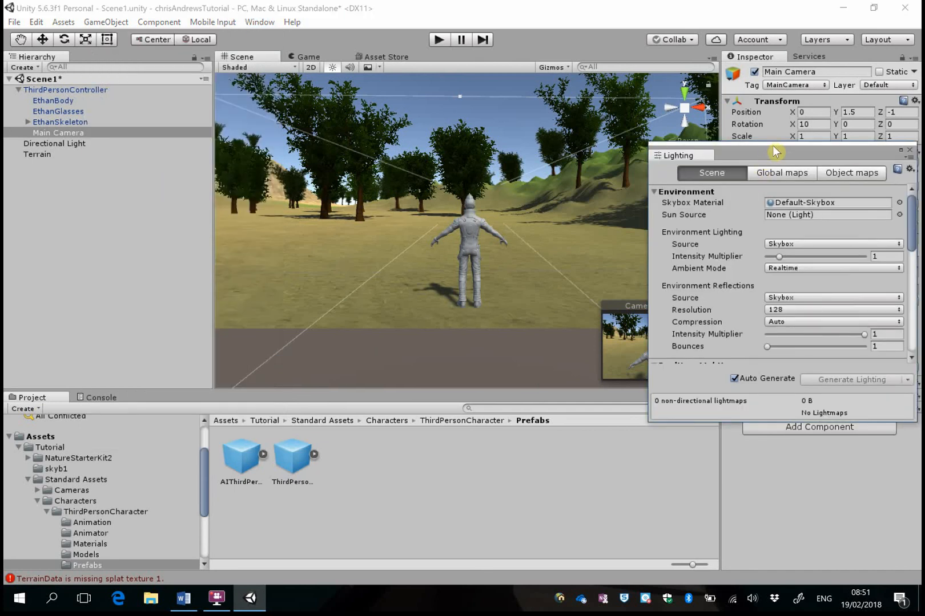
left_click_drag(775, 151, 501, 120)
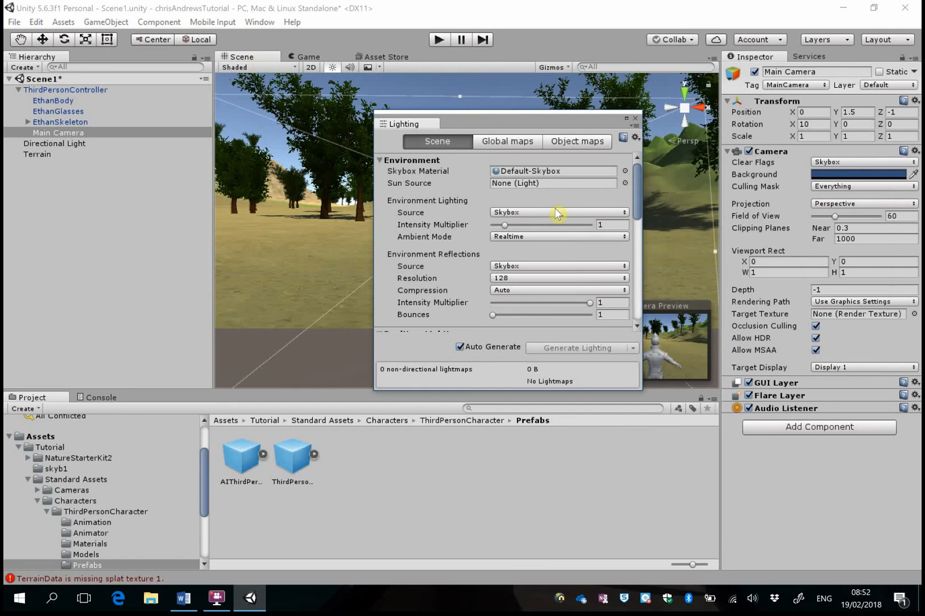
scroll(463, 255, "down", 10)
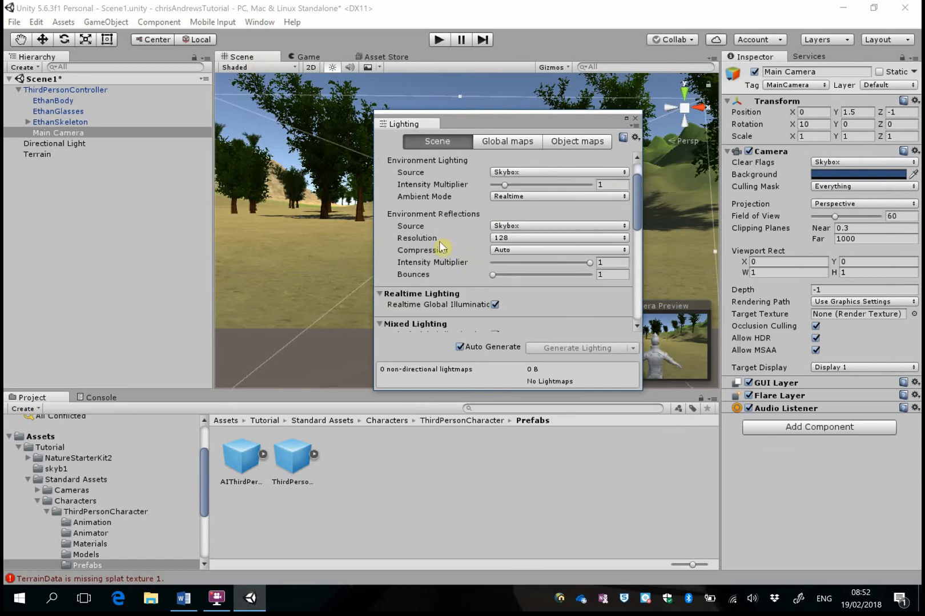
scroll(460, 275, "up", 10)
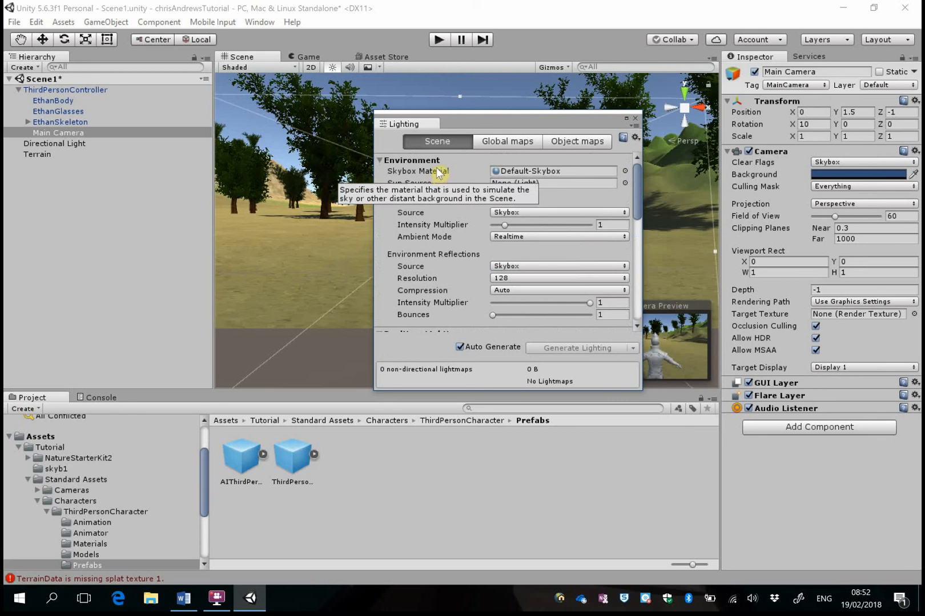
Set the scene's Skybox Material to sky,startday and close the material selection and Lighting windows.
left_click(625, 170)
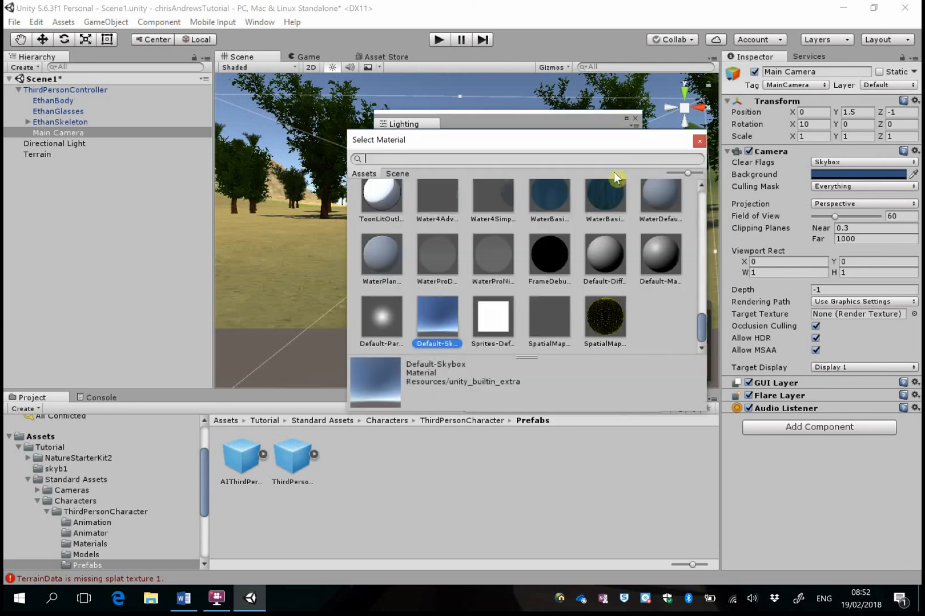
mouse_move(701, 325)
left_mouse_down()
mouse_move(705, 280)
mouse_move(688, 202)
mouse_move(683, 270)
mouse_move(694, 307)
left_mouse_up()
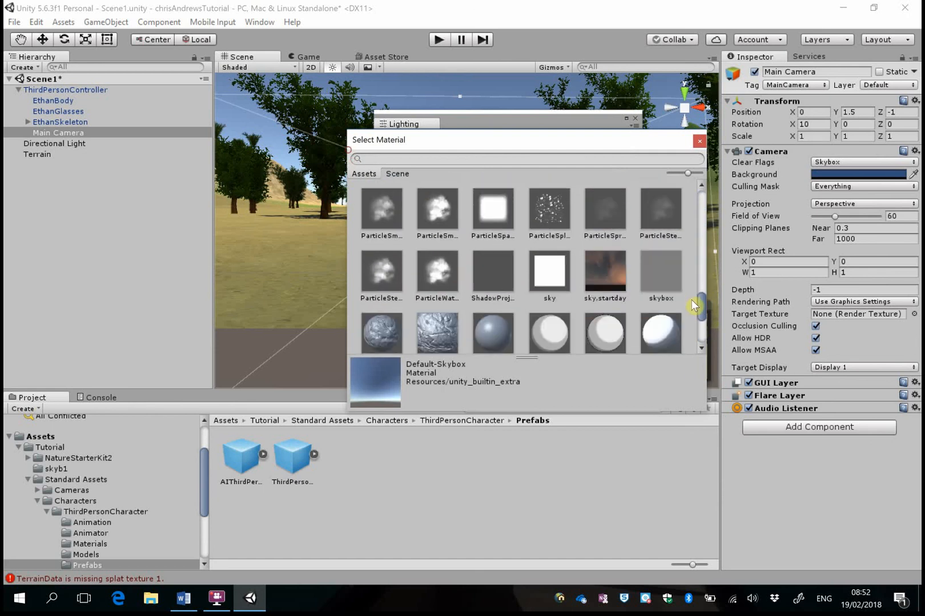
left_click(620, 277)
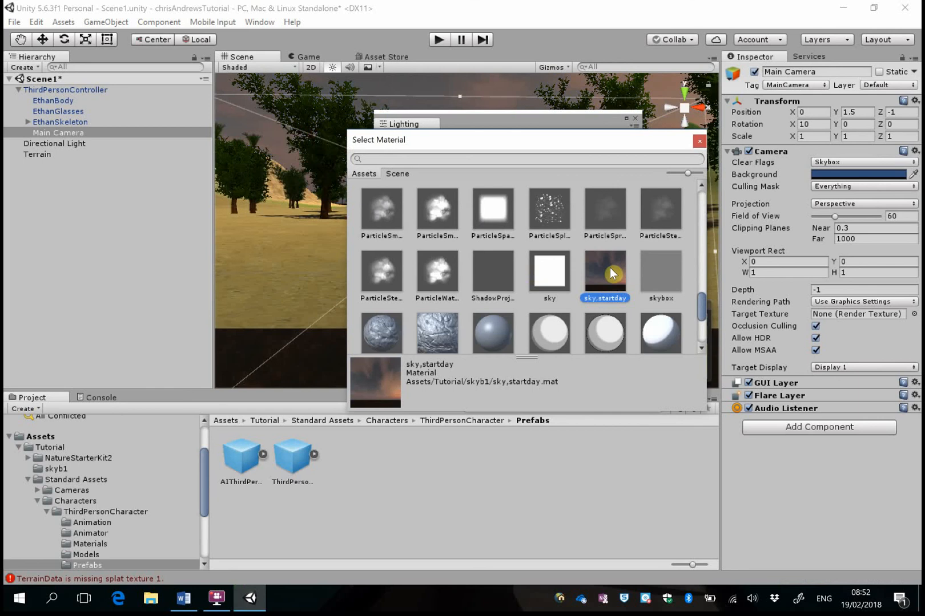
double_click(609, 268)
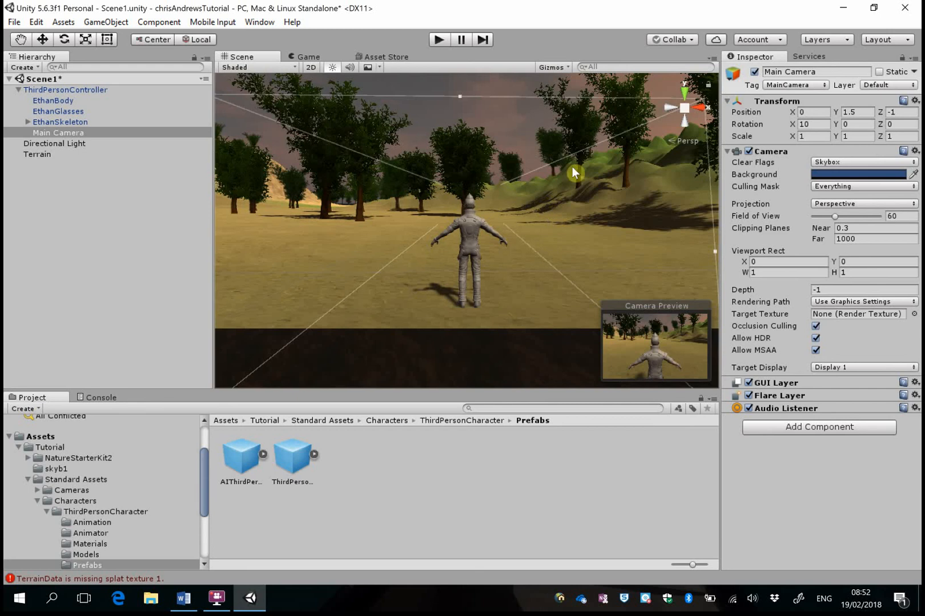
Run the scene in play mode and move the character around to check the sky,startday skybox.
left_click(438, 41)
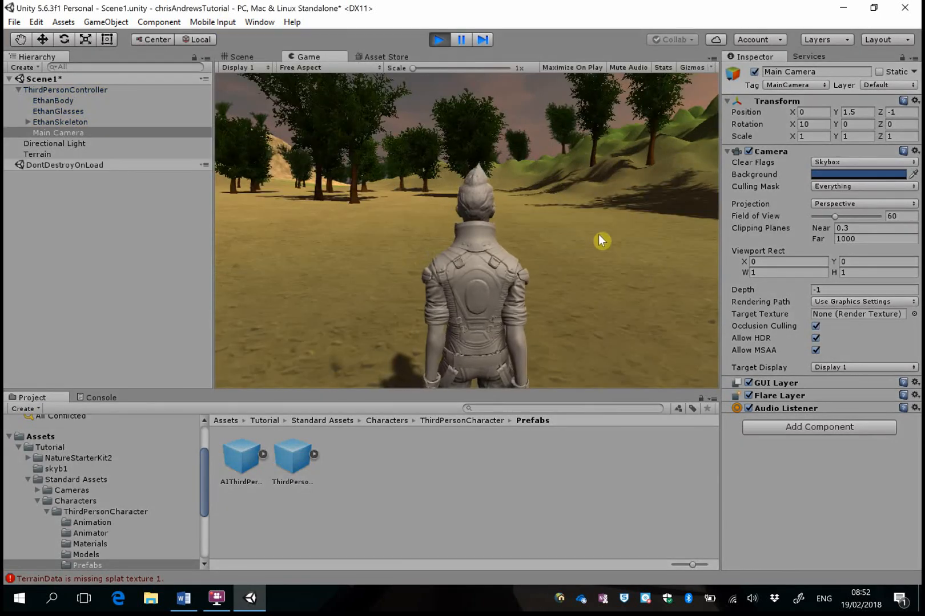
key("Left")
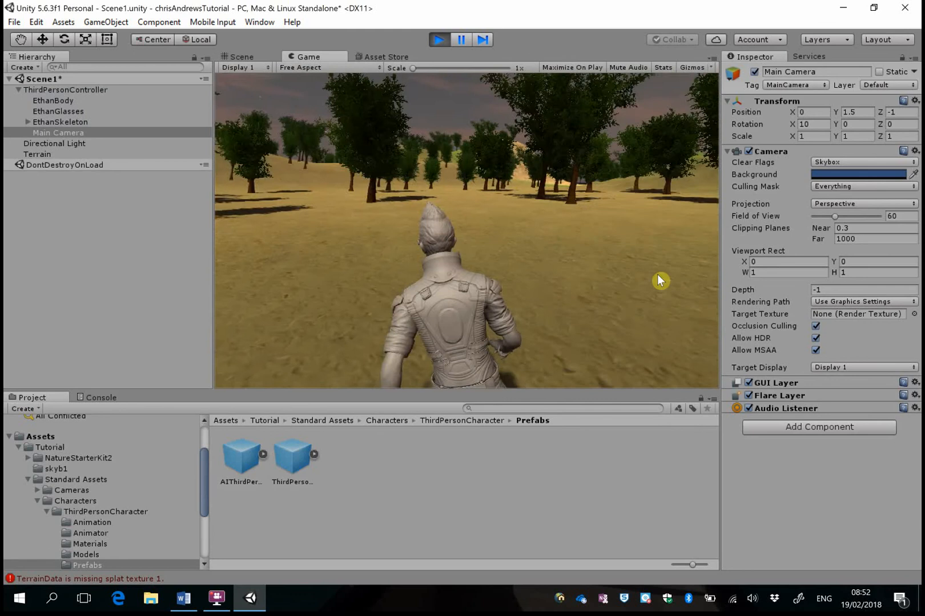
key("Left")
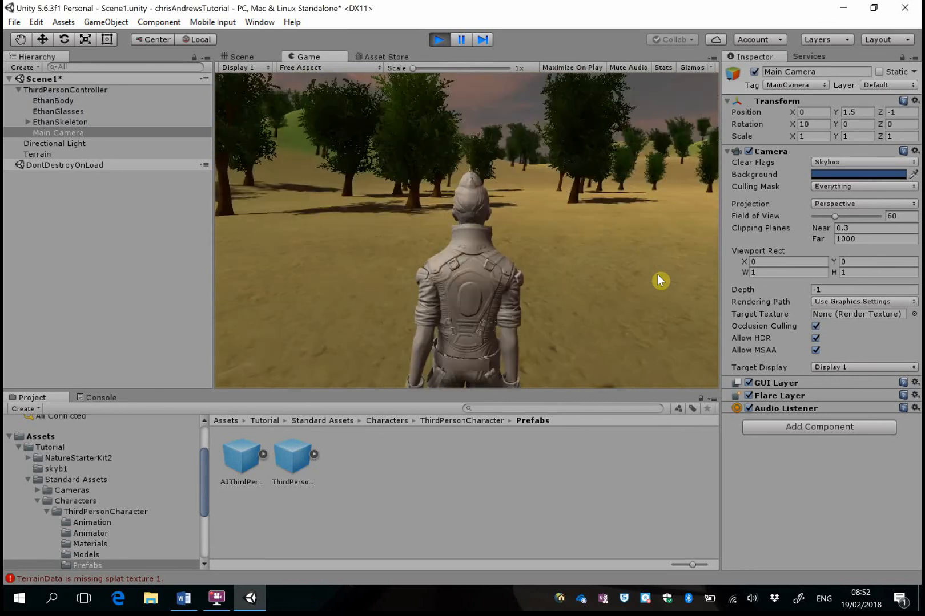
key("Right")
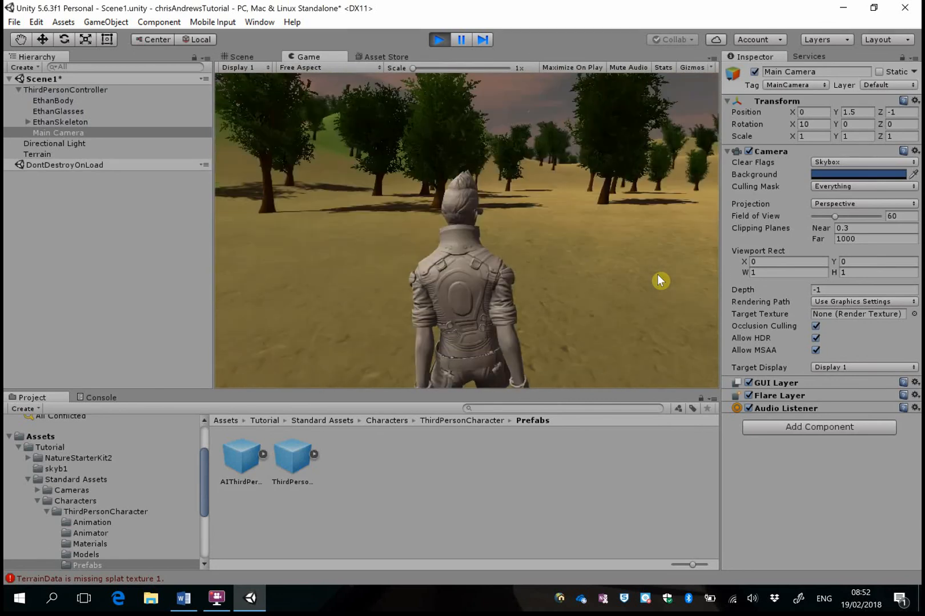
key("Left")
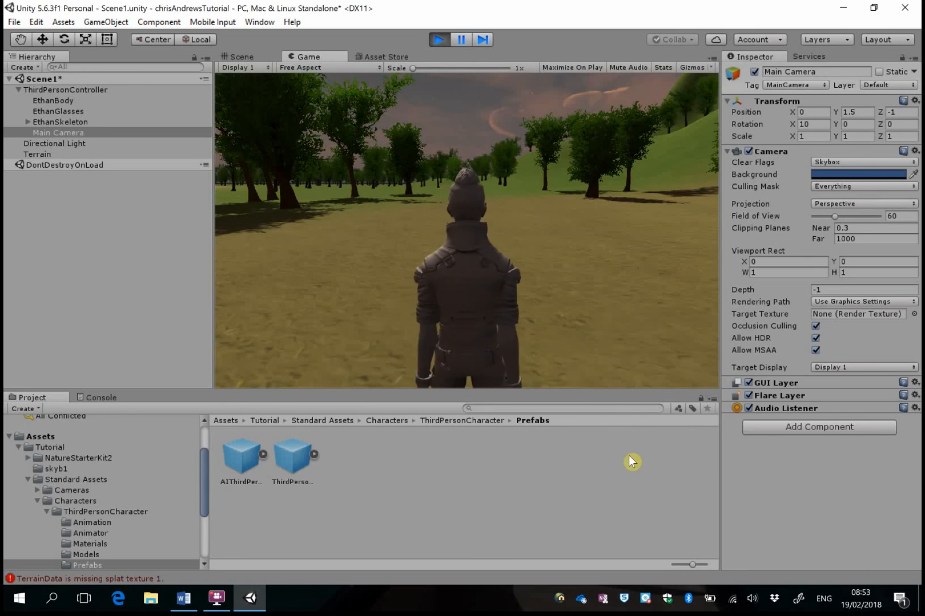
left_click(439, 40)
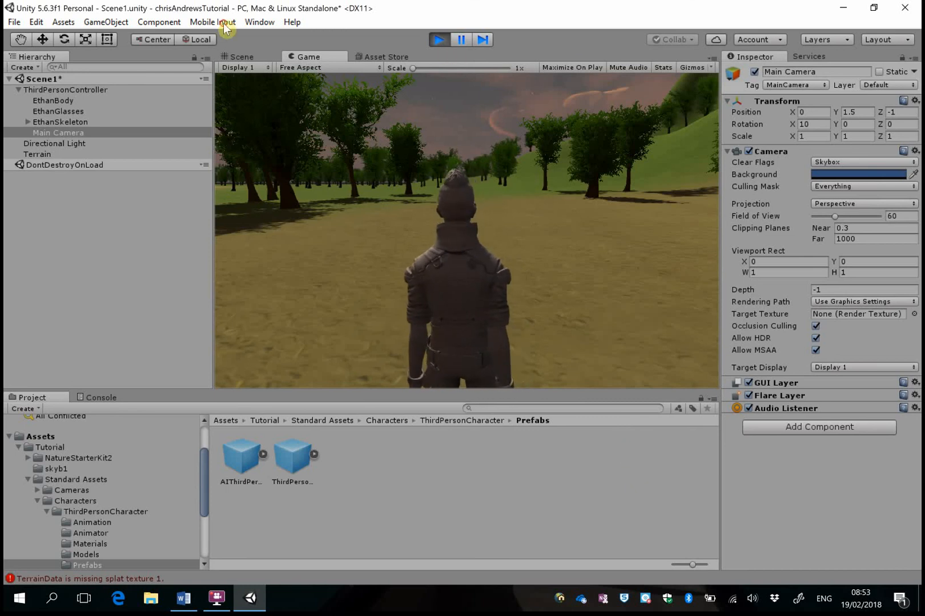